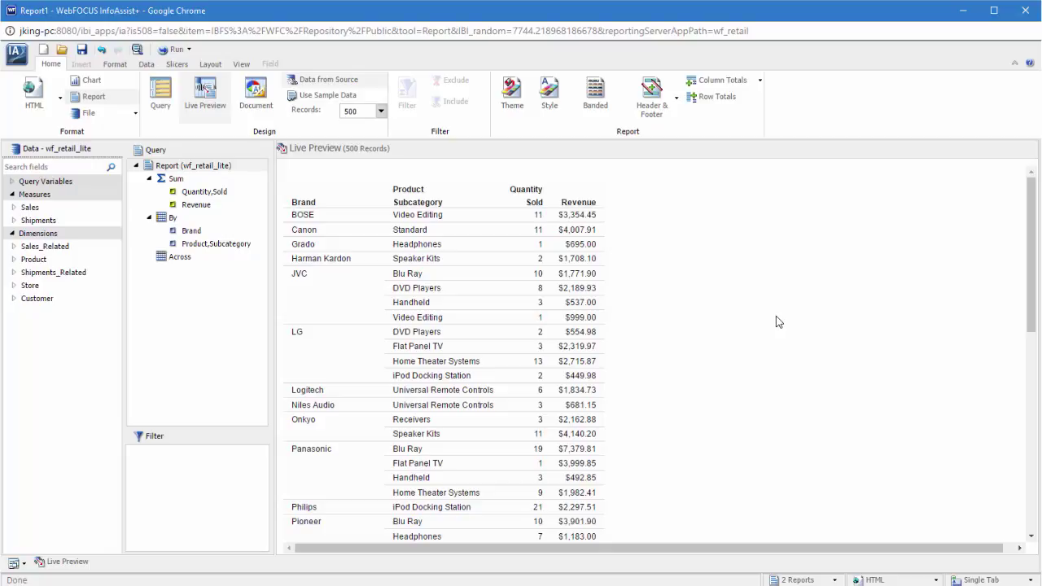
- Switch to Visual1 and add Product,Category from the Product folder to its Filter pane
click(801, 579)
click(804, 568)
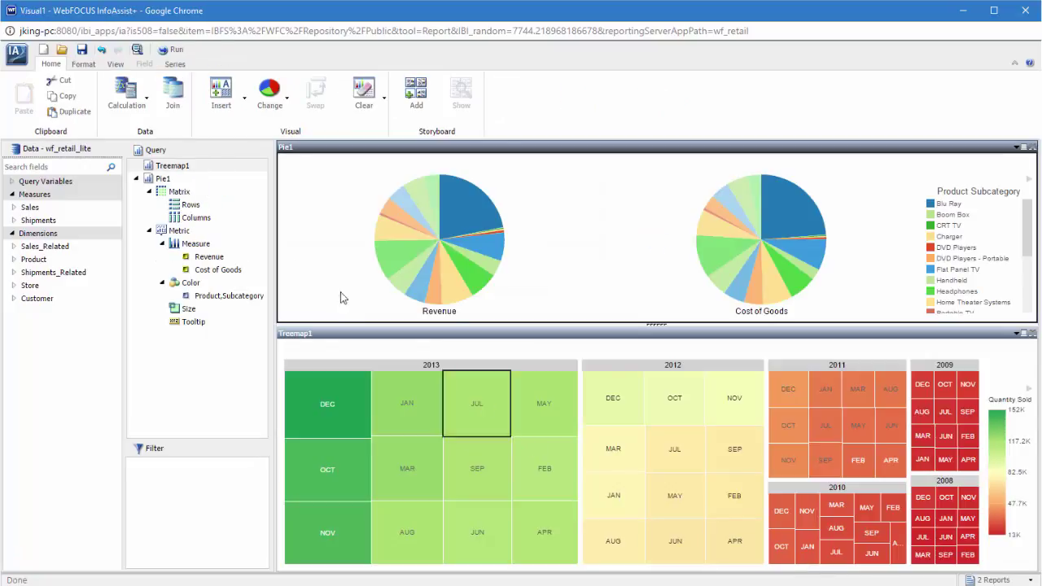
click(13, 259)
click(16, 273)
drag(49, 285, 199, 487)
- Accept the Product,Category filter, limit it to Computers, and return to Report1
click(556, 456)
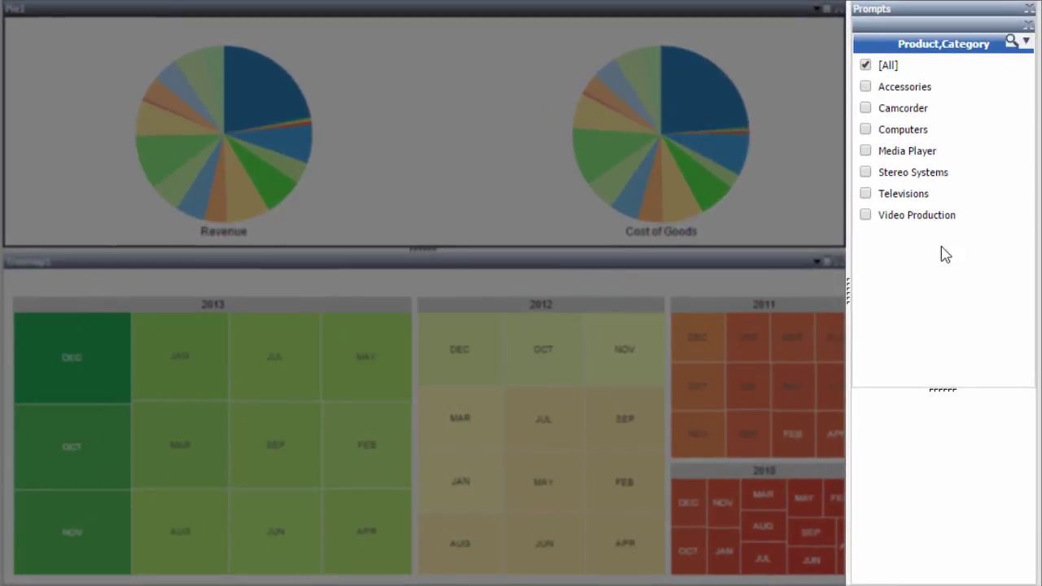
click(866, 131)
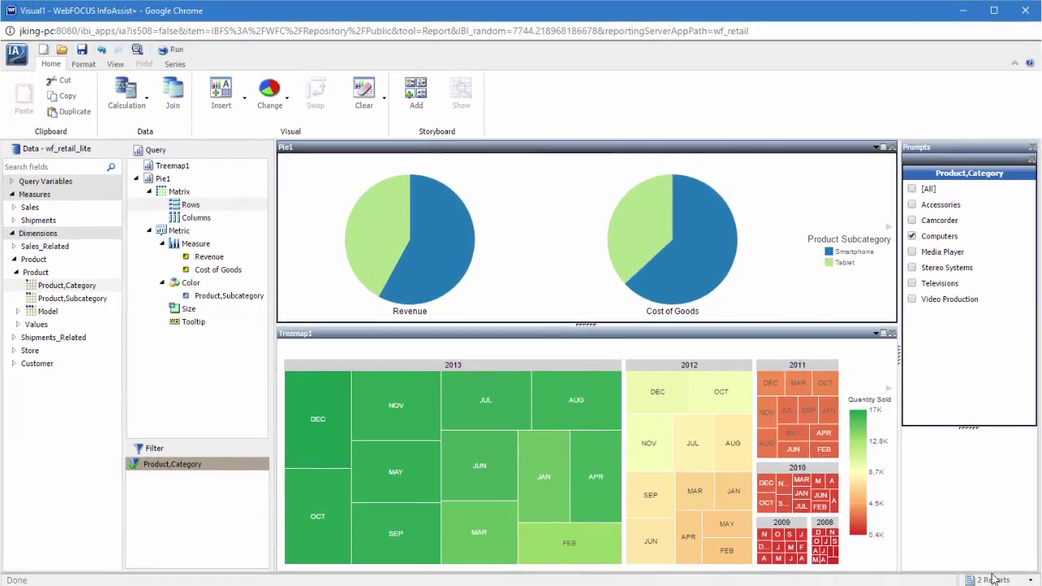
click(993, 580)
click(994, 556)
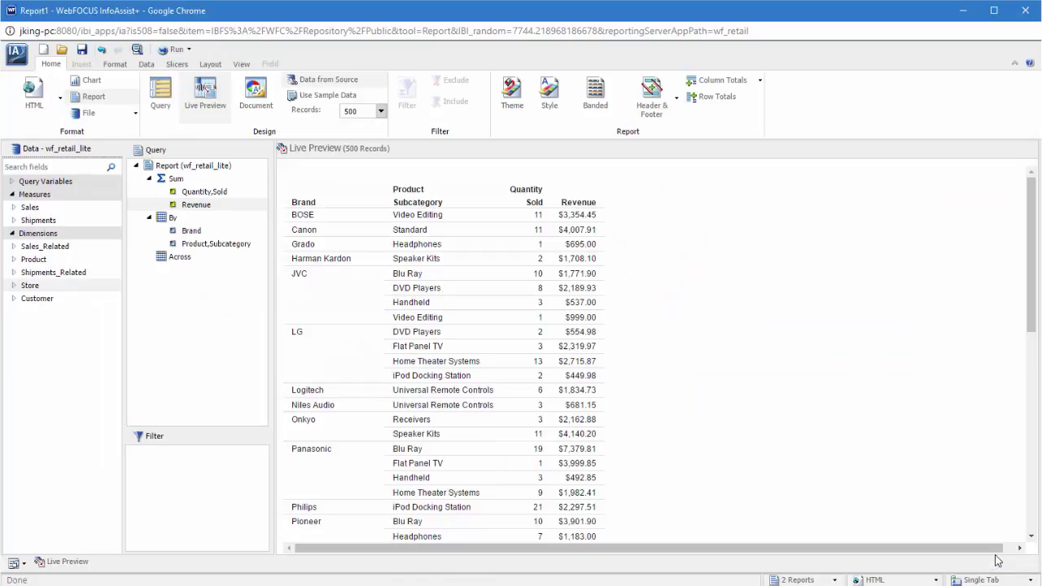
- From the Data tab, drag Product,Category into Report1's Filter pane to start a condition
click(156, 69)
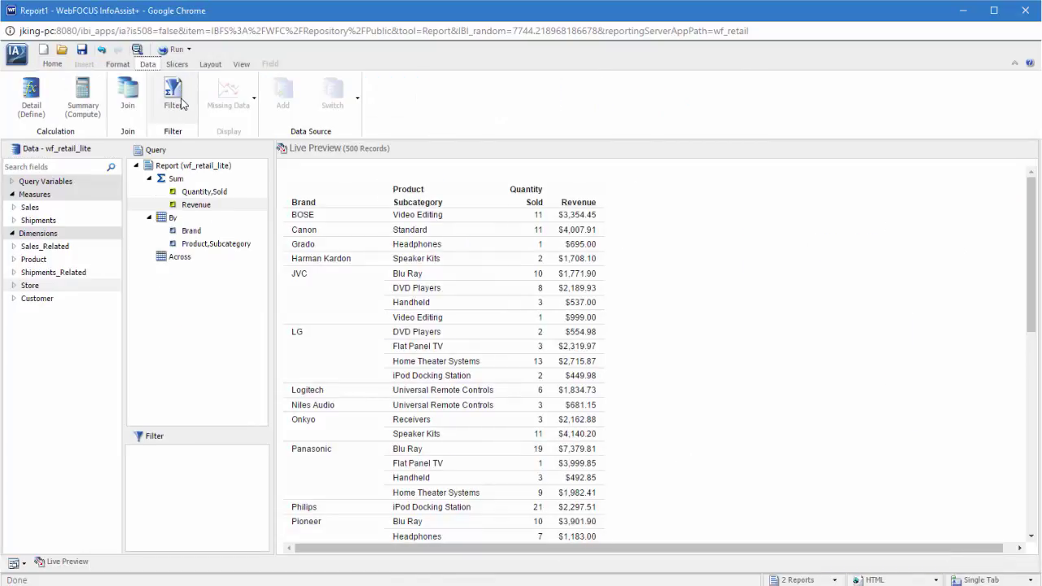
click(13, 259)
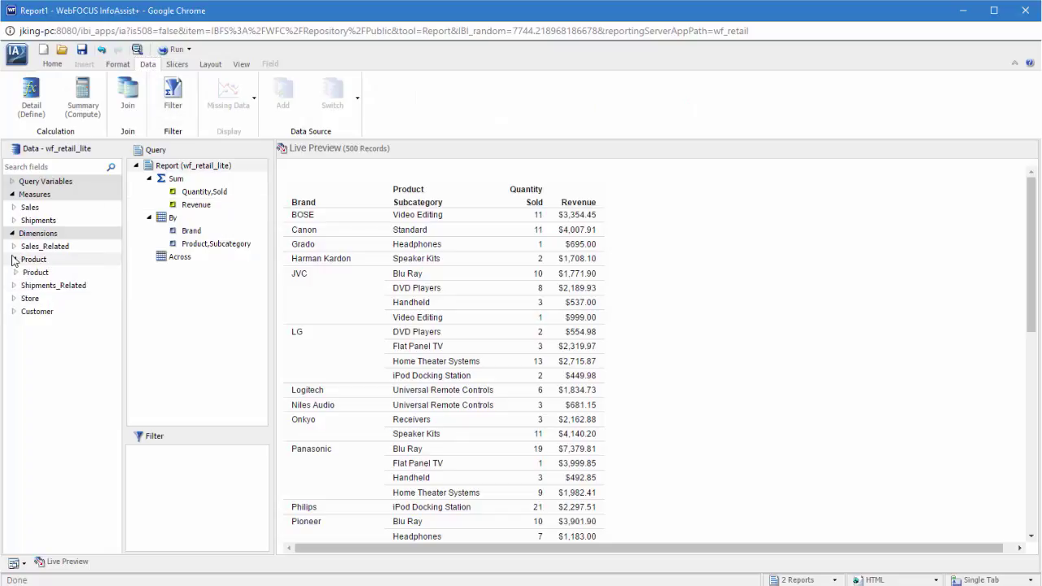
click(17, 273)
drag(68, 286, 204, 477)
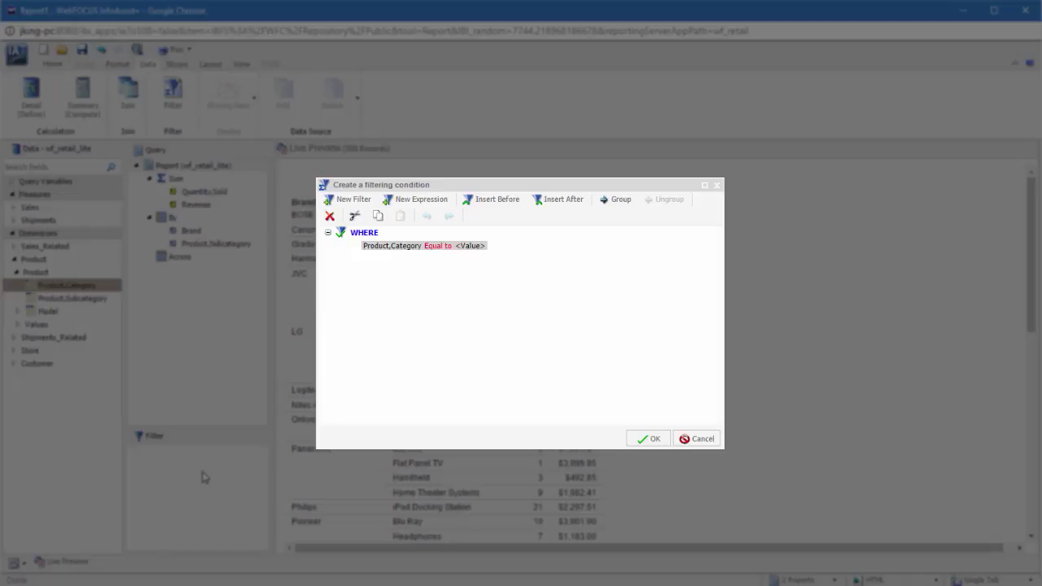
click(368, 234)
click(370, 236)
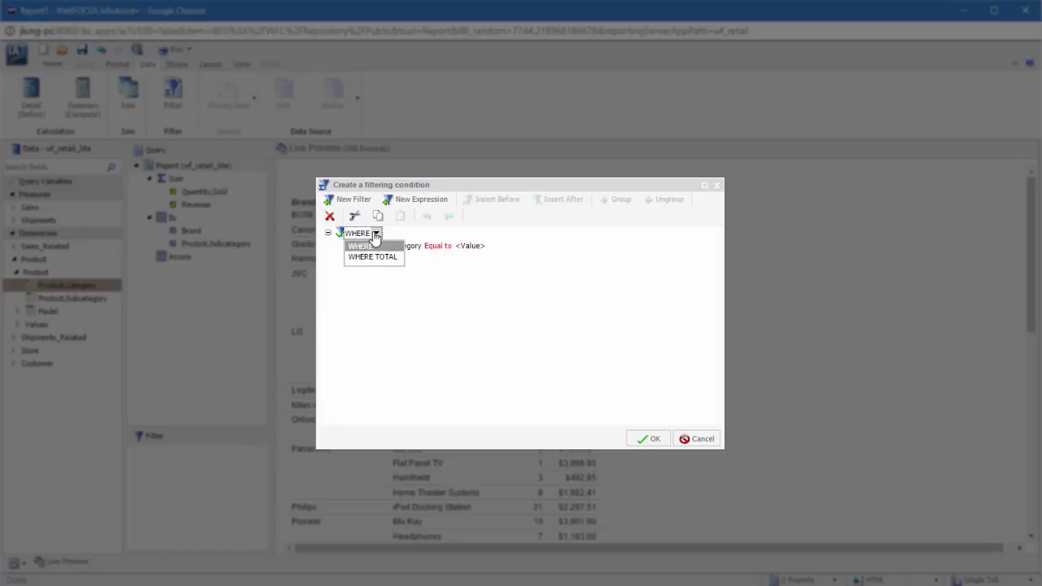
click(468, 311)
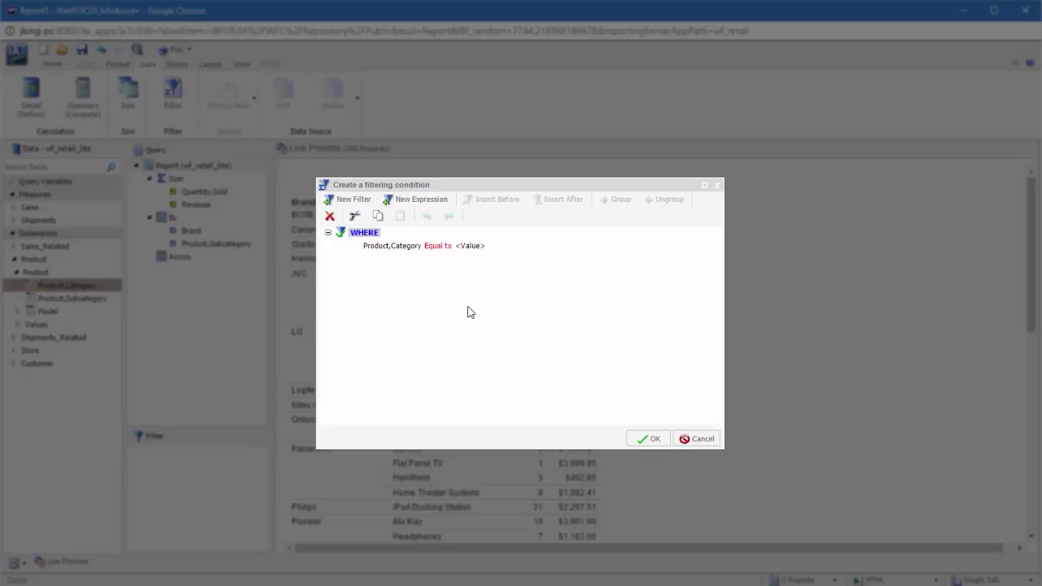
click(445, 247)
click(445, 248)
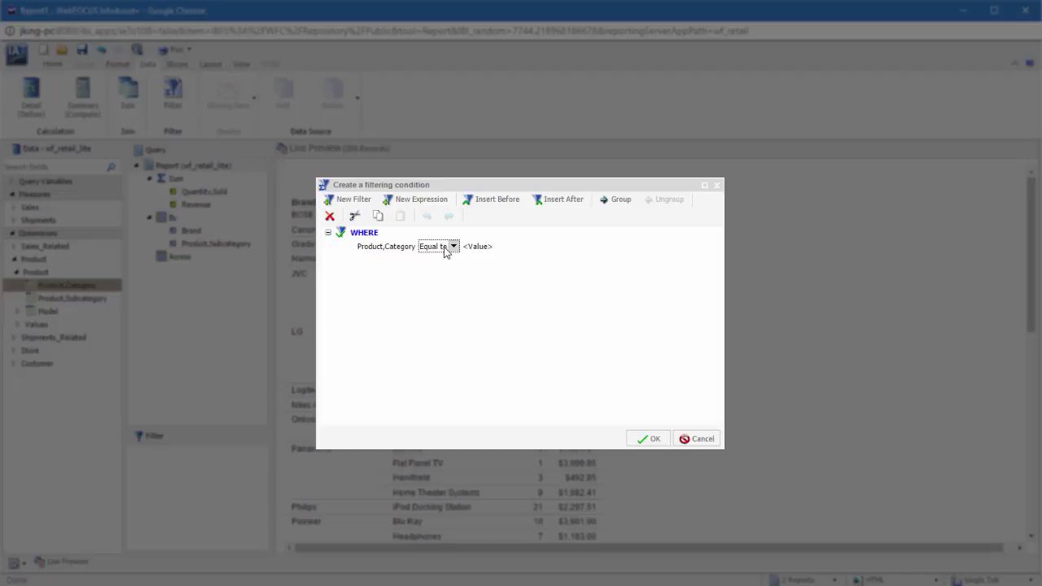
click(445, 248)
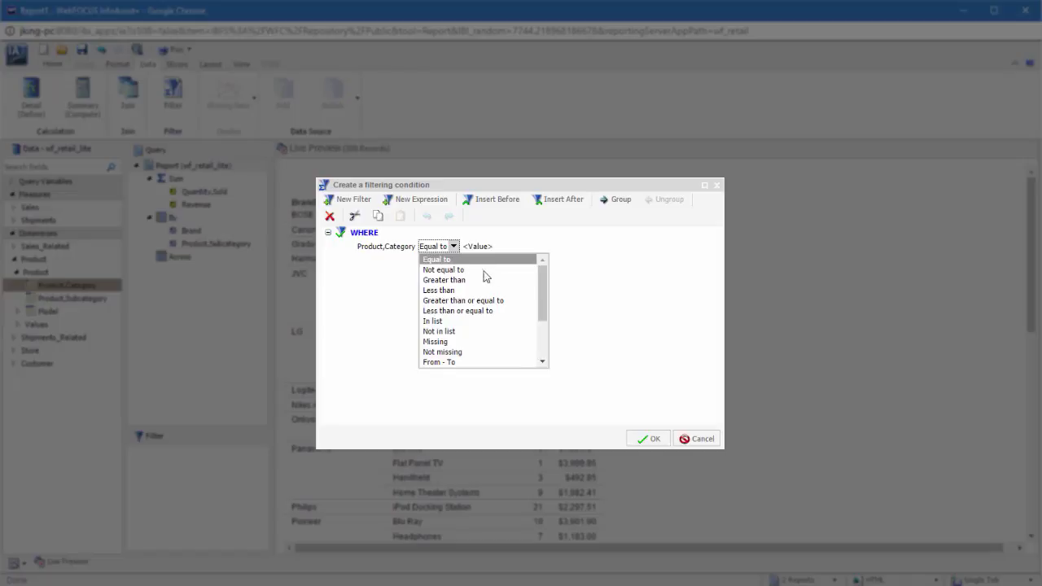
mouse_move(543, 290)
mouse_down()
mouse_move(543, 325)
mouse_move(540, 271)
mouse_up()
click(586, 298)
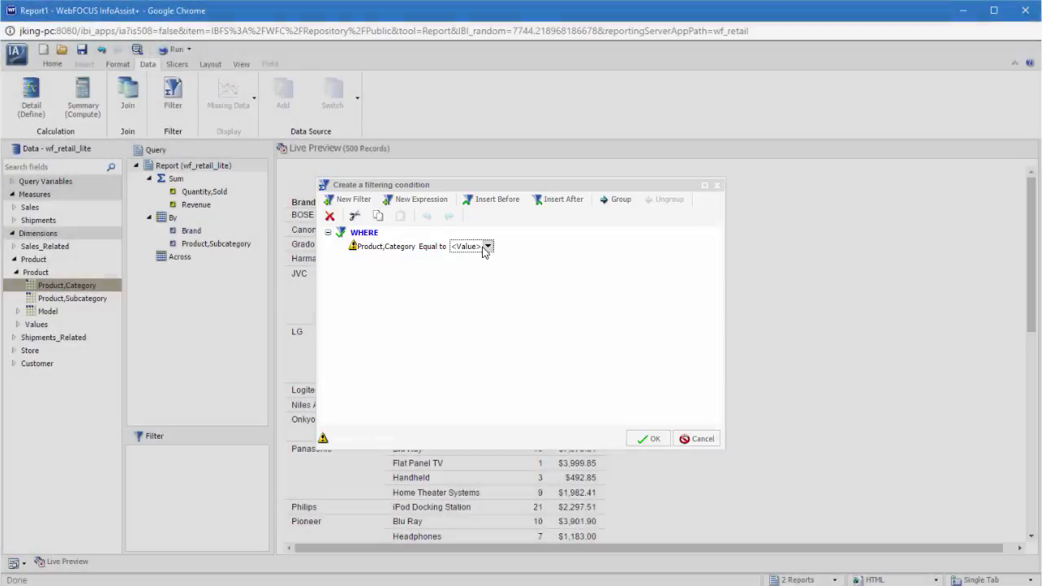
- Open the Product,Category value settings, try the Parameter type, then revert to Constant
click(486, 247)
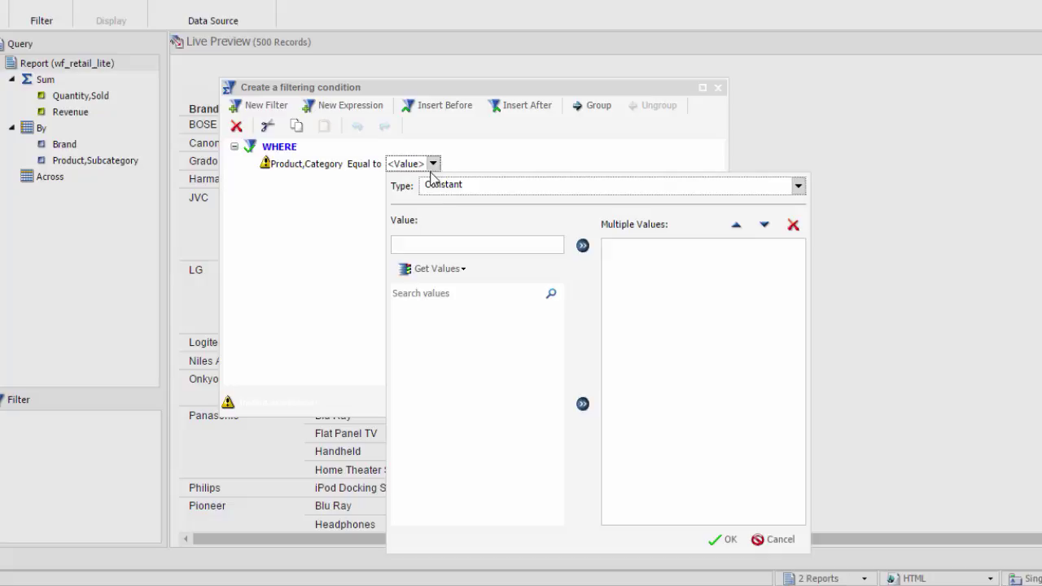
click(797, 186)
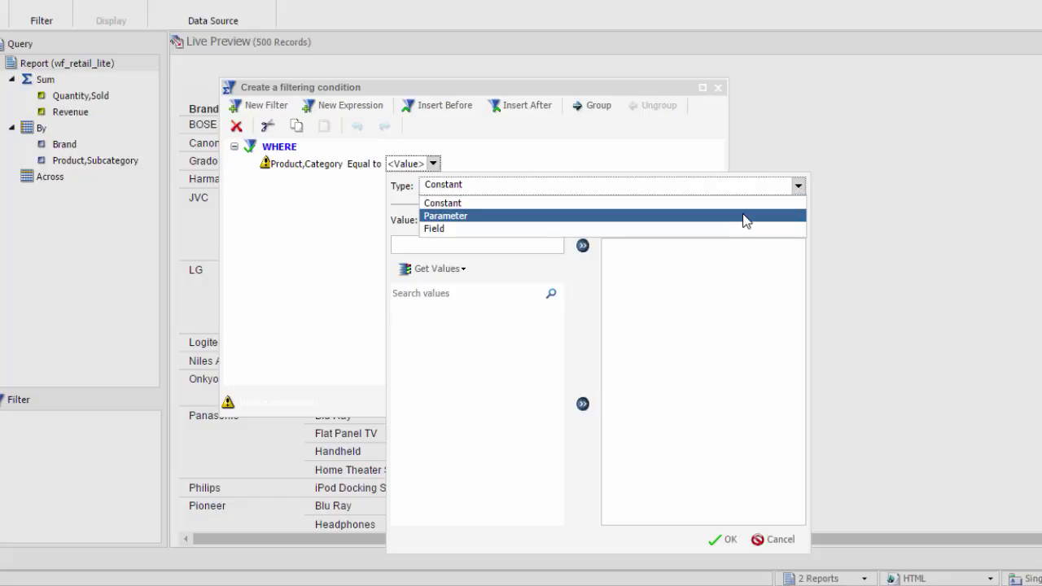
click(744, 217)
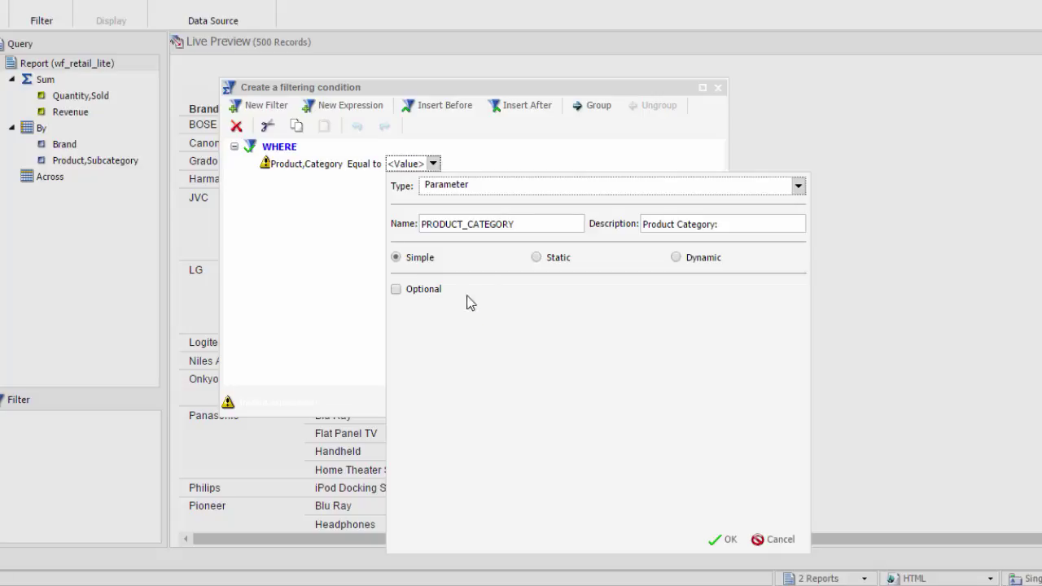
click(569, 187)
click(558, 204)
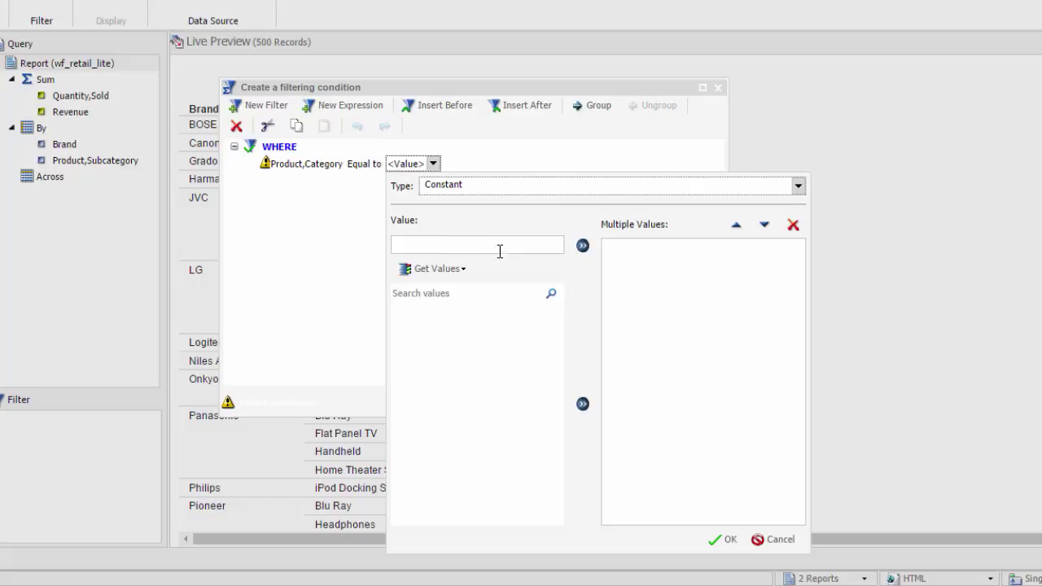
- Load all Product,Category values and add Accessories to the multiple values list
click(441, 275)
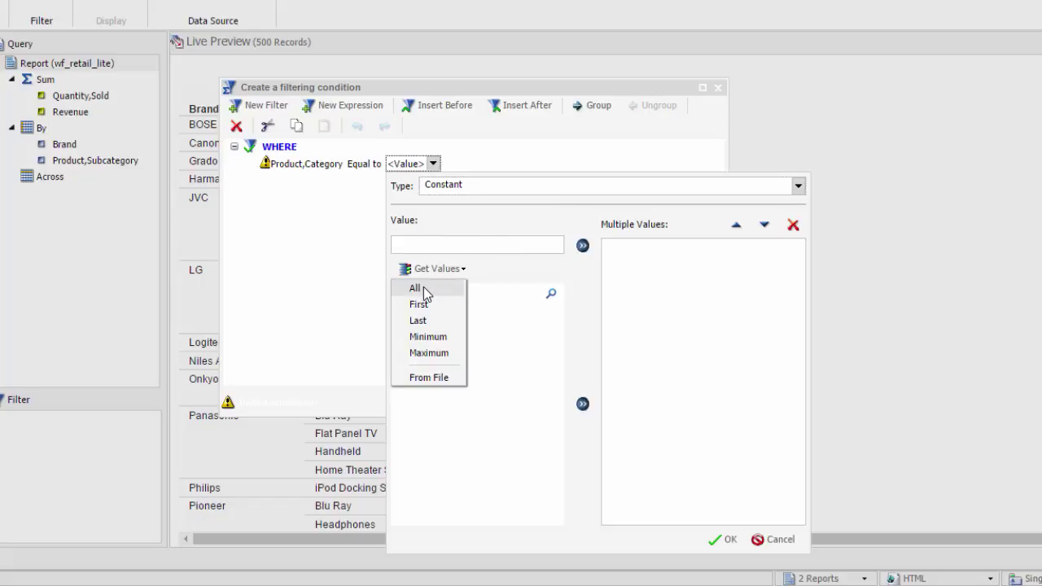
click(423, 289)
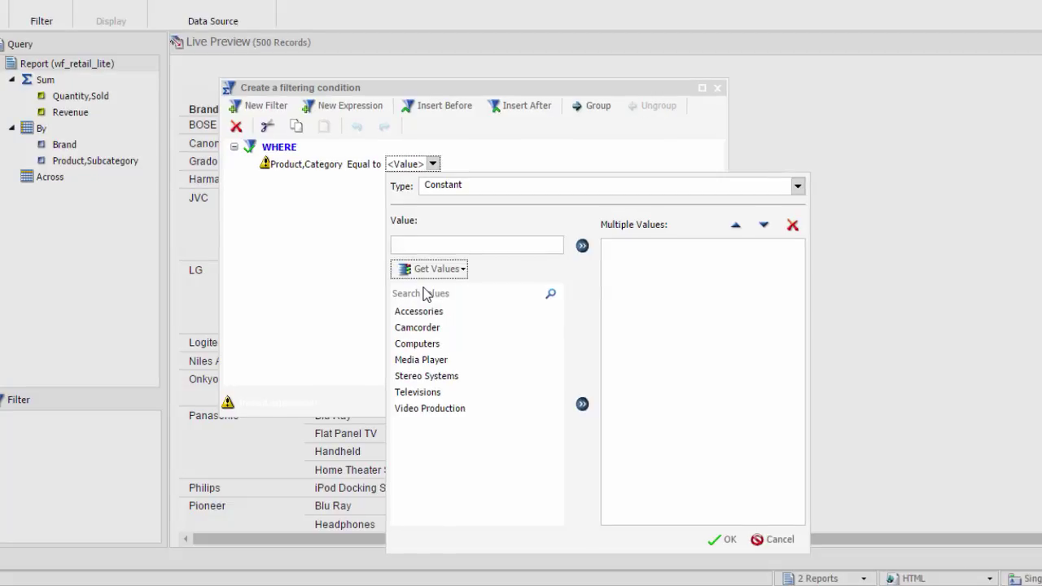
click(418, 316)
double_click(417, 316)
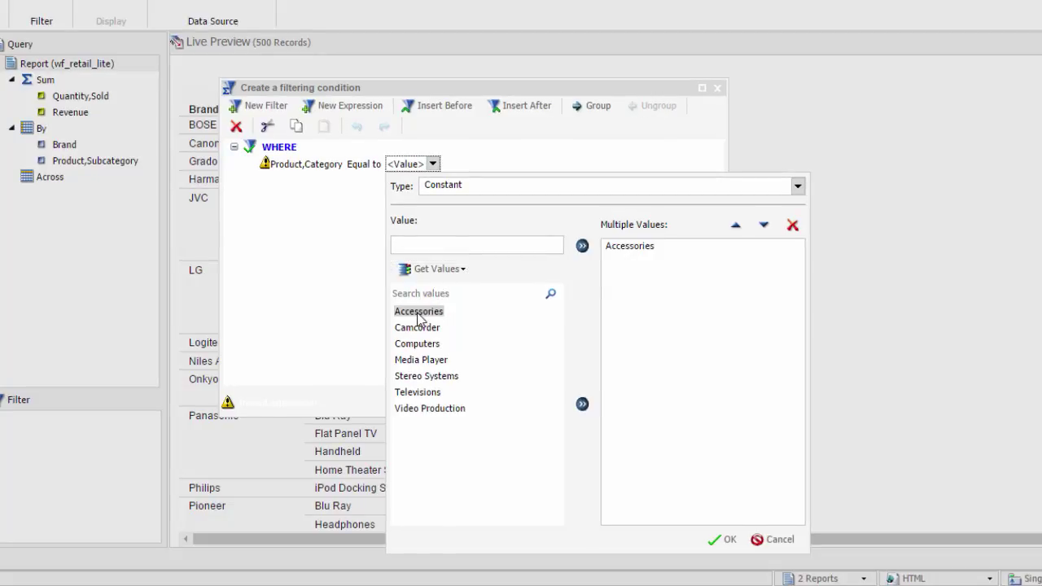
- Enter Media Player manually as an additional category value
click(431, 244)
text(Media Player)
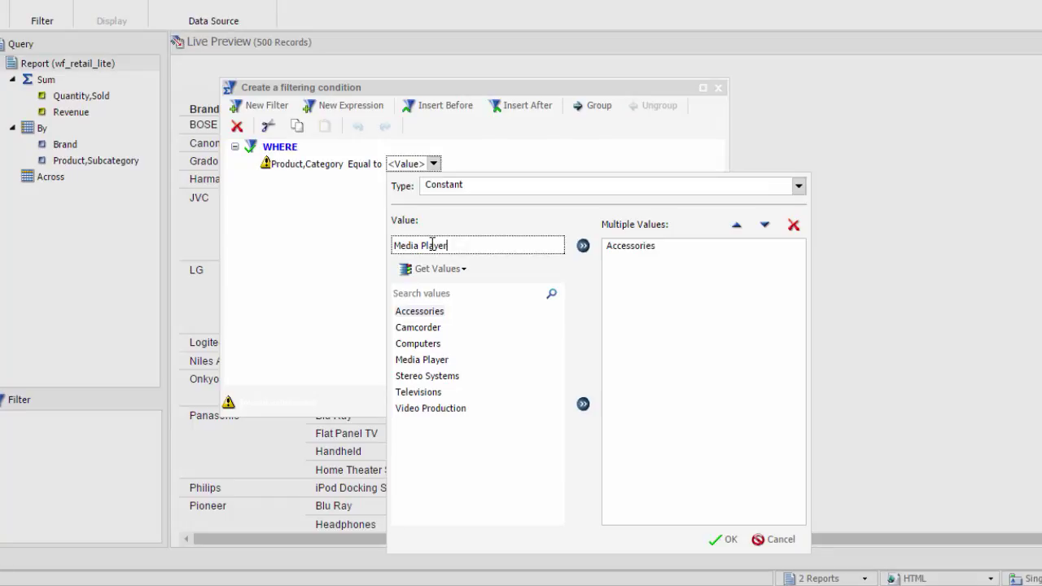
key(Return)
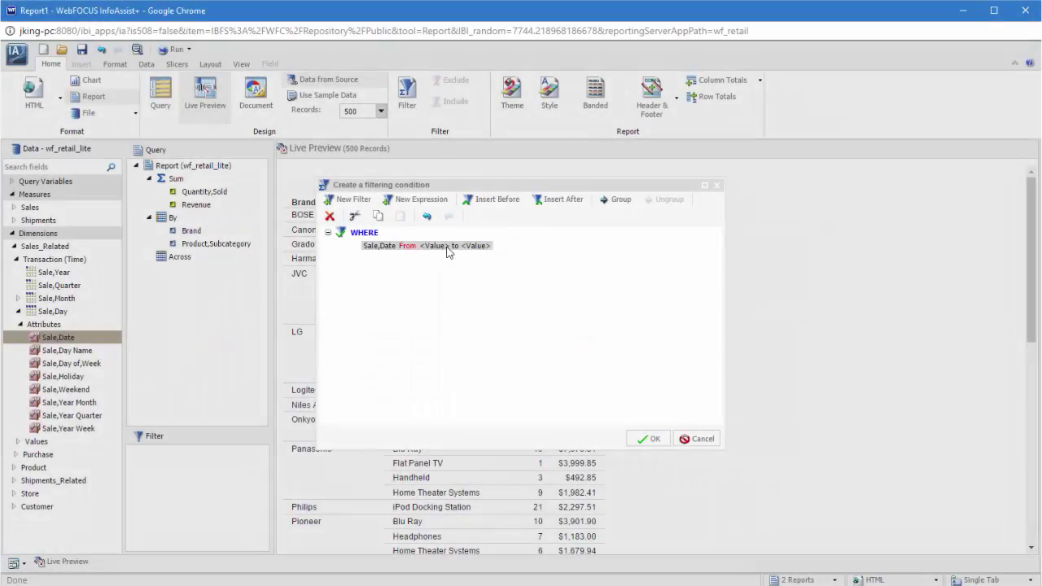
- Set the Sale,Date range to start on a custom date of June 5, 2014 through Today
click(446, 246)
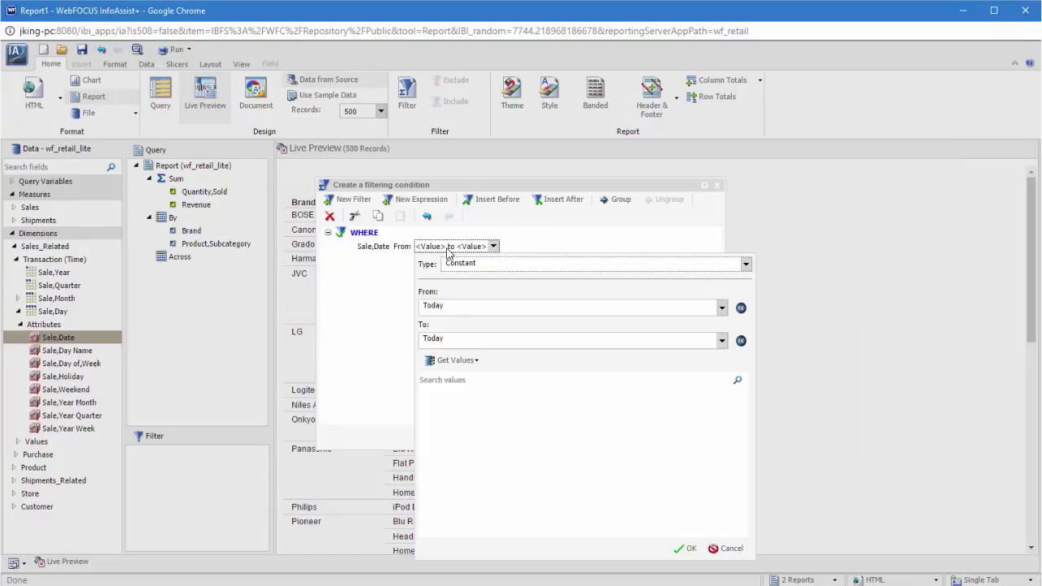
click(722, 309)
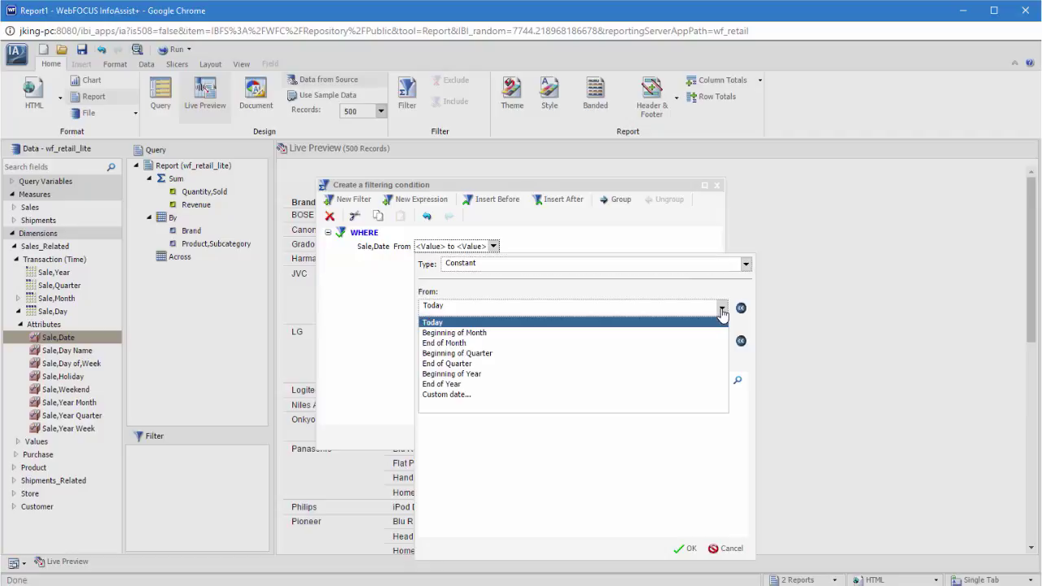
click(541, 395)
click(426, 325)
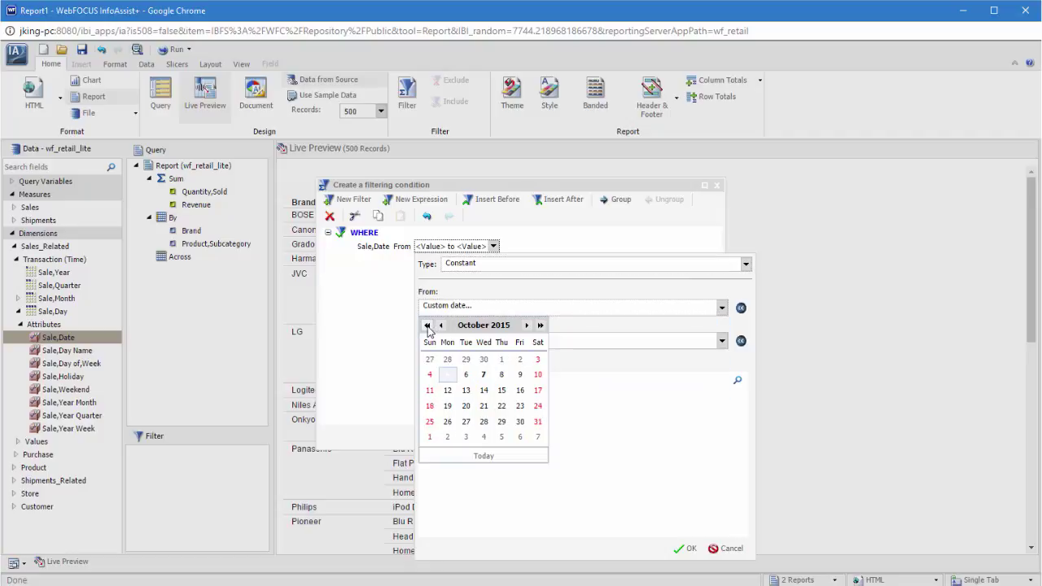
click(426, 325)
triple_click(441, 325)
click(441, 325)
click(502, 359)
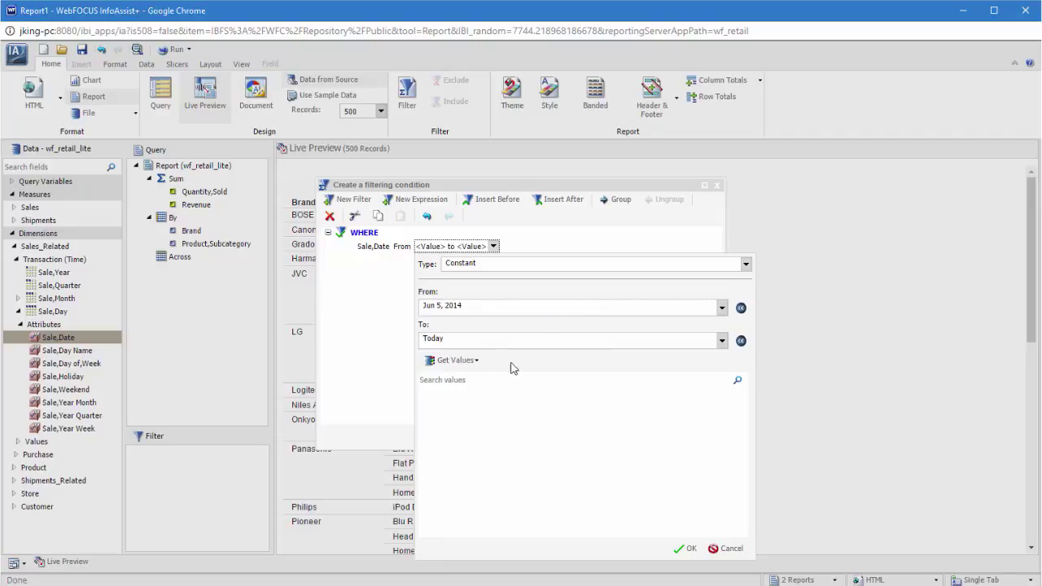
click(682, 547)
click(408, 248)
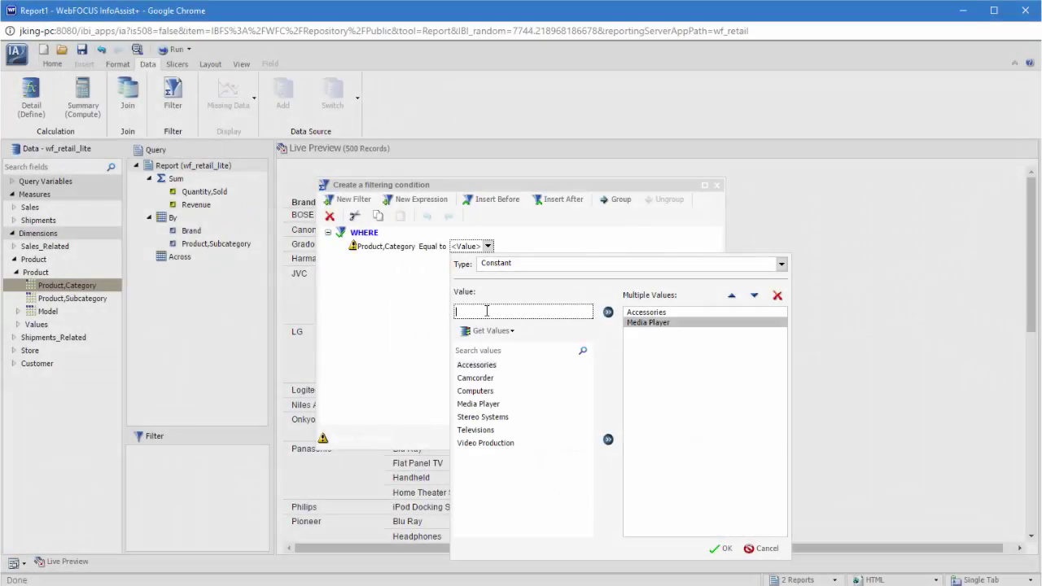
- Confirm Accessories and Media Player, then add an OR condition on Product,Subcategory
click(720, 548)
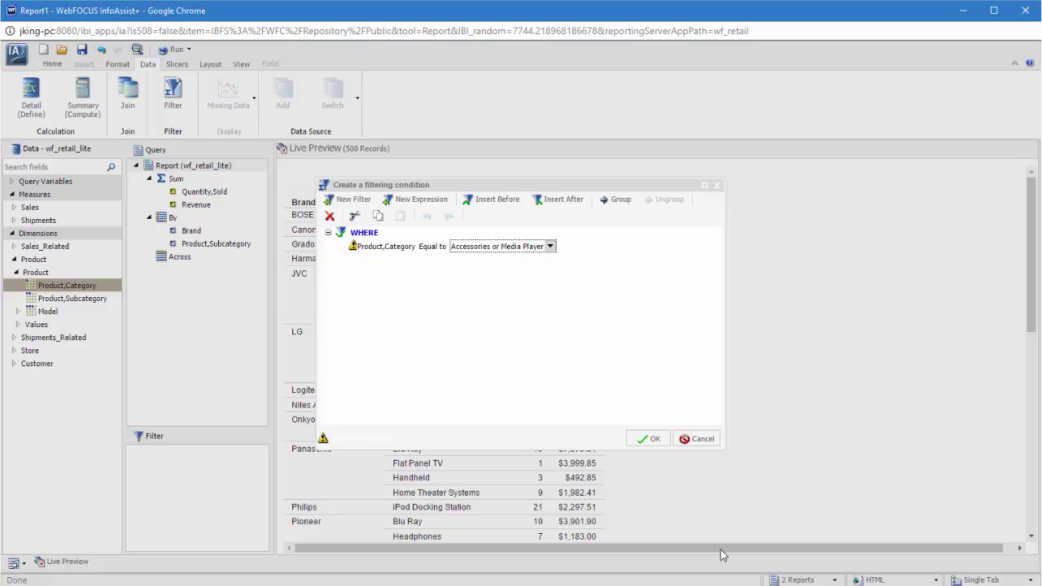
click(556, 203)
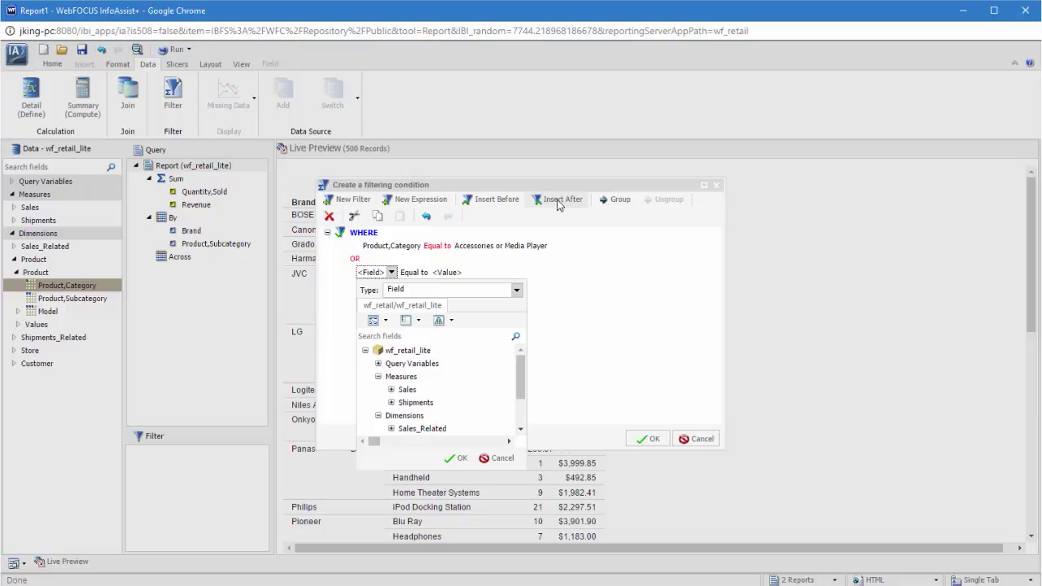
click(358, 261)
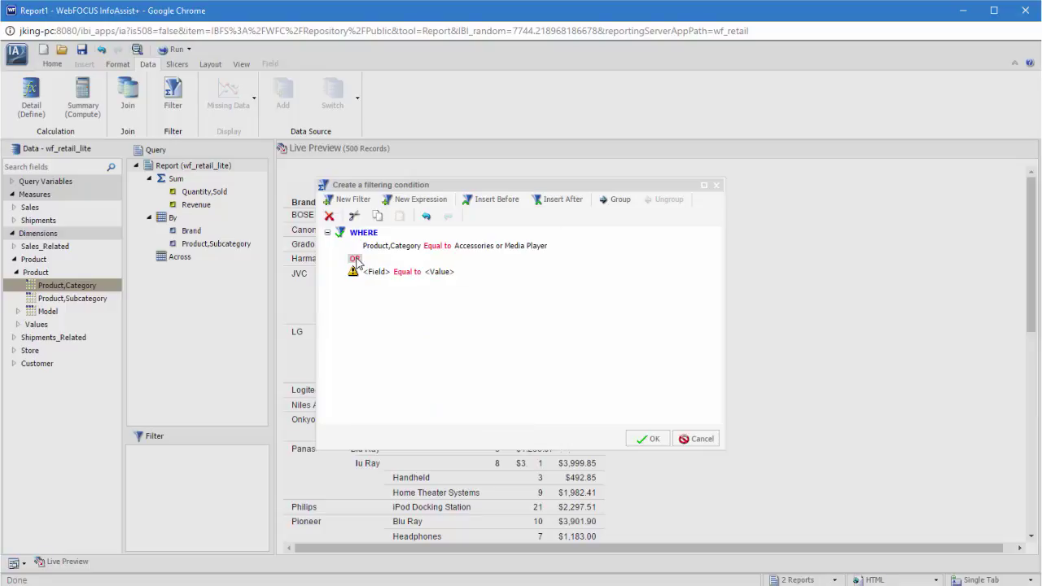
click(359, 260)
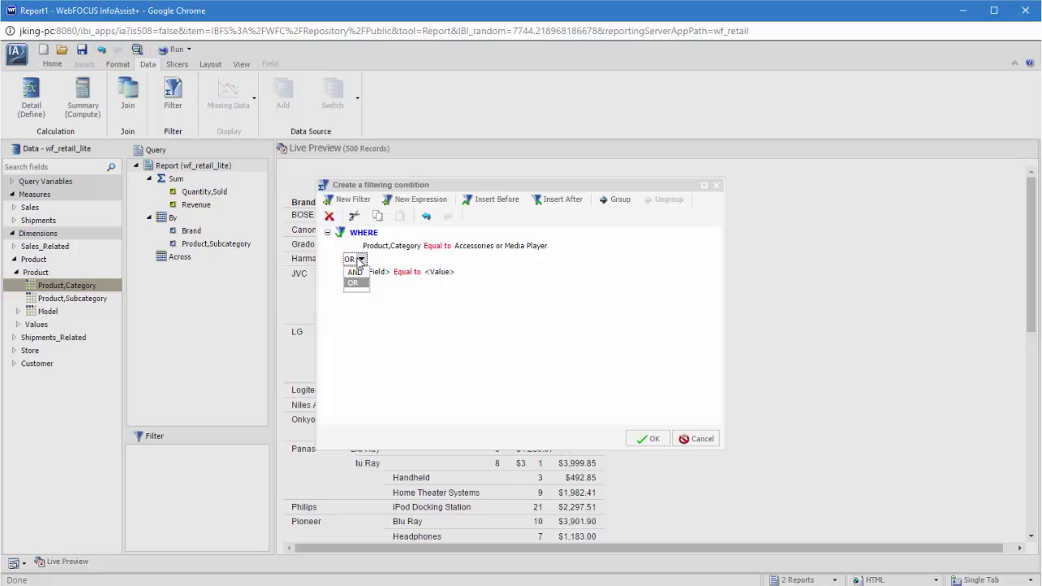
click(555, 201)
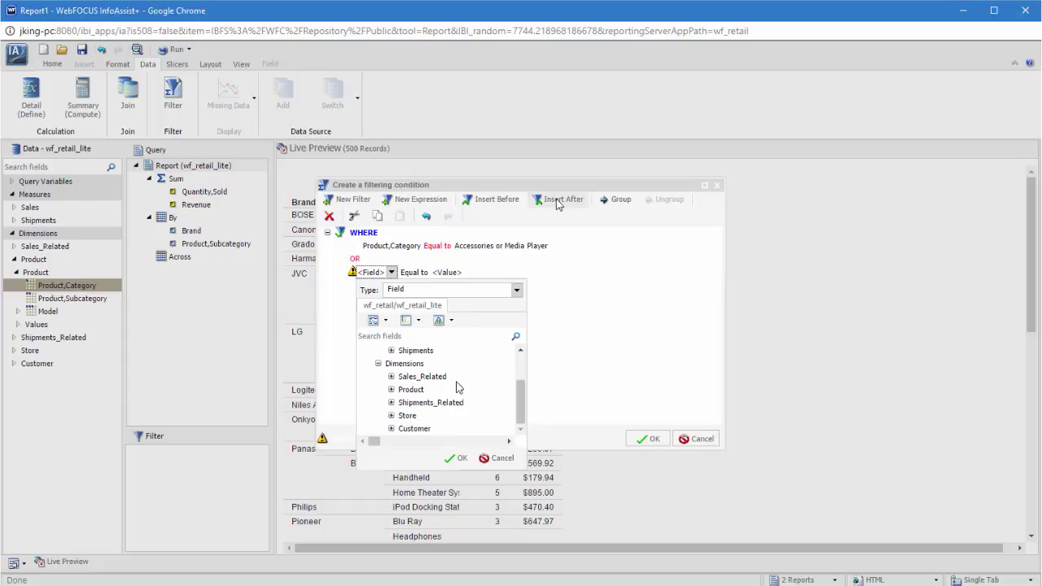
double_click(438, 415)
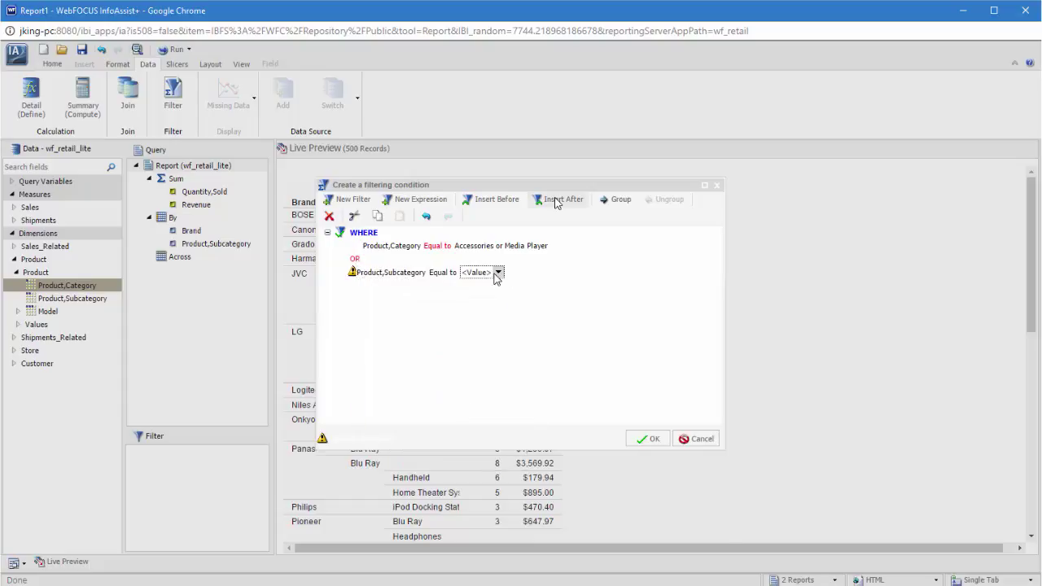
- Set the Product,Subcategory condition's value to Flat Panel TV from the fetched values
click(498, 272)
click(501, 359)
click(492, 385)
double_click(495, 470)
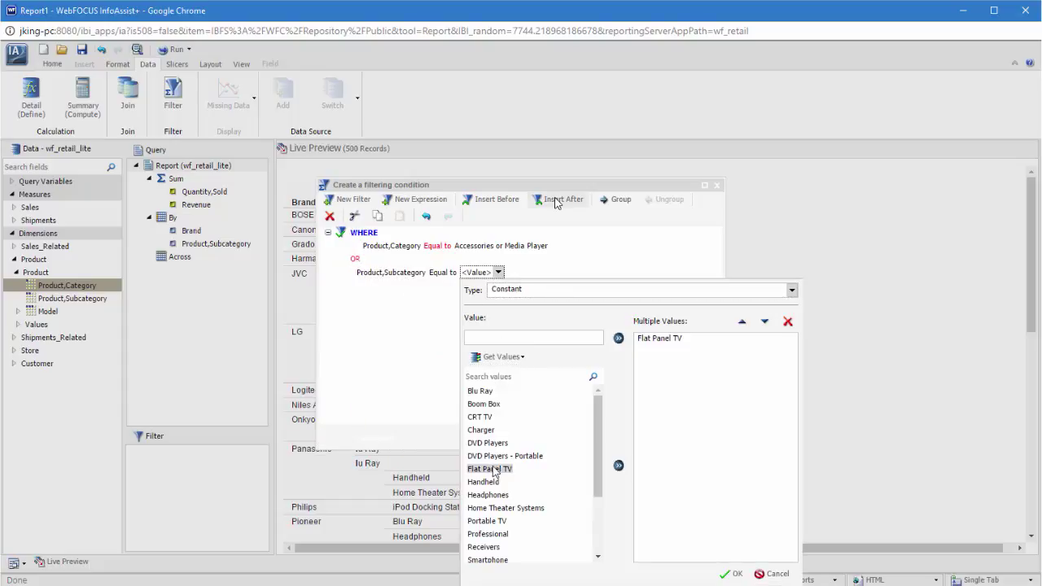
click(731, 573)
click(661, 440)
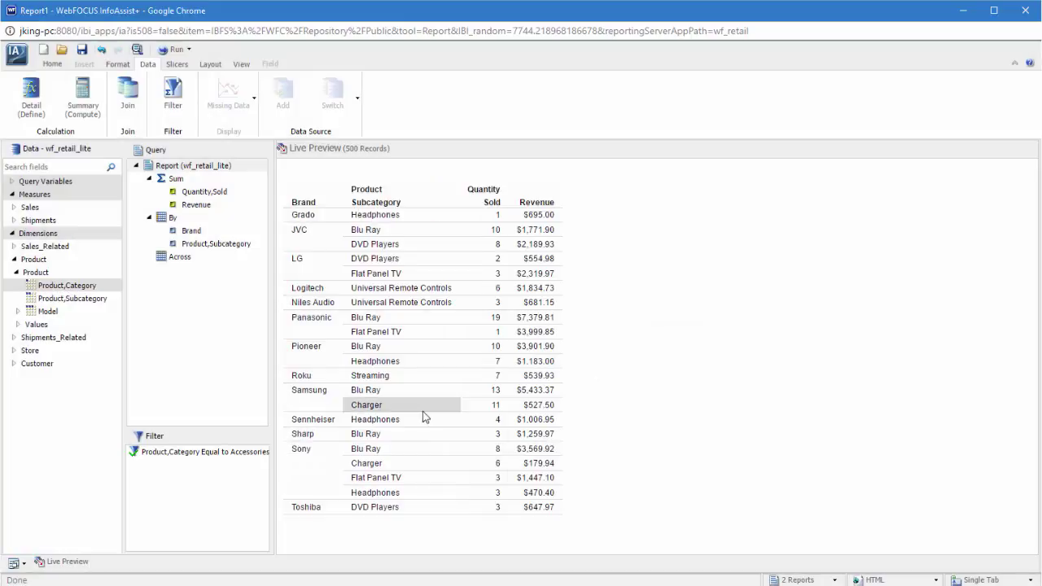
right_click(224, 452)
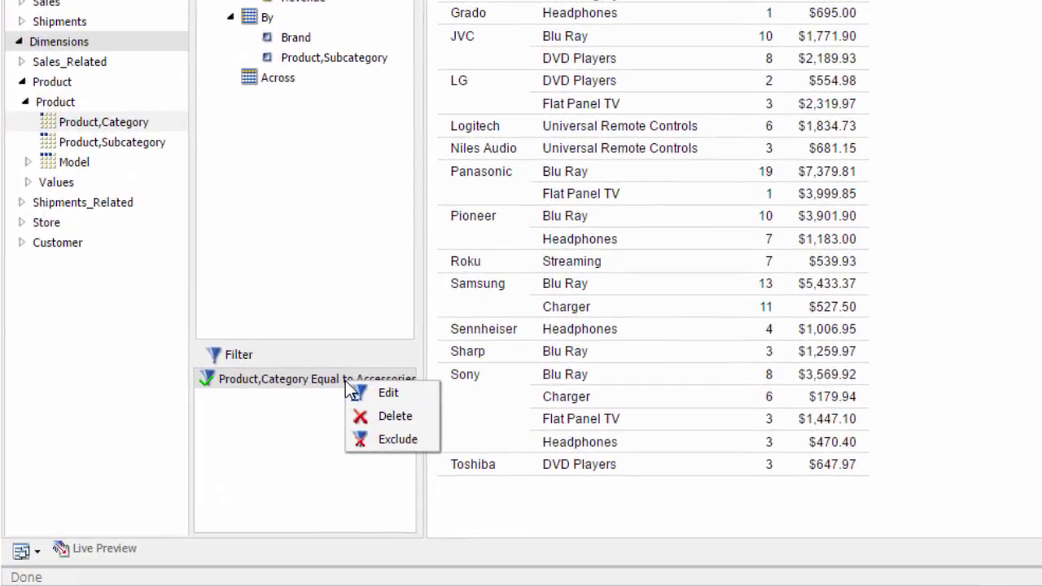
click(398, 439)
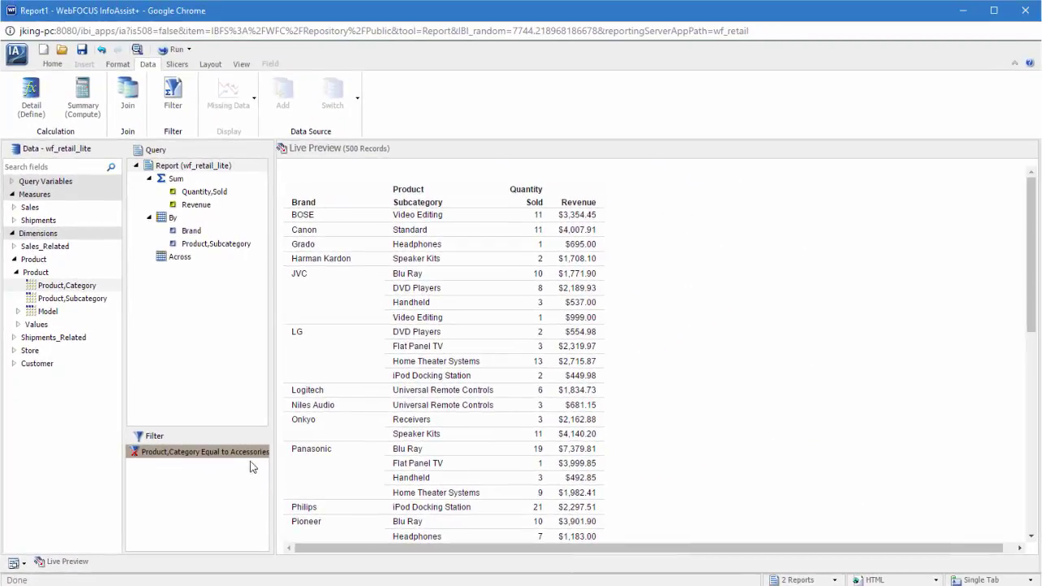
right_click(249, 453)
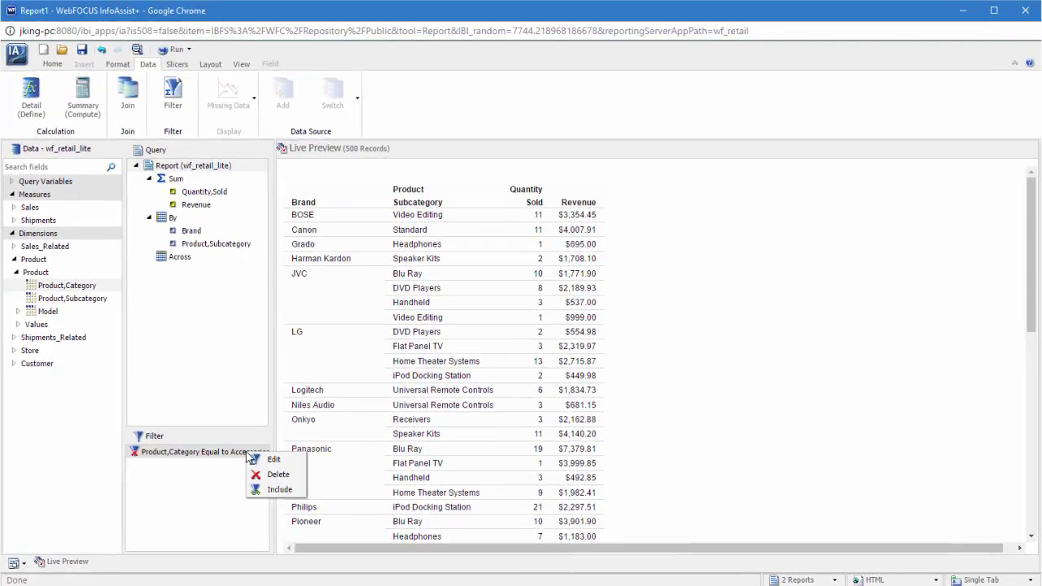
click(275, 490)
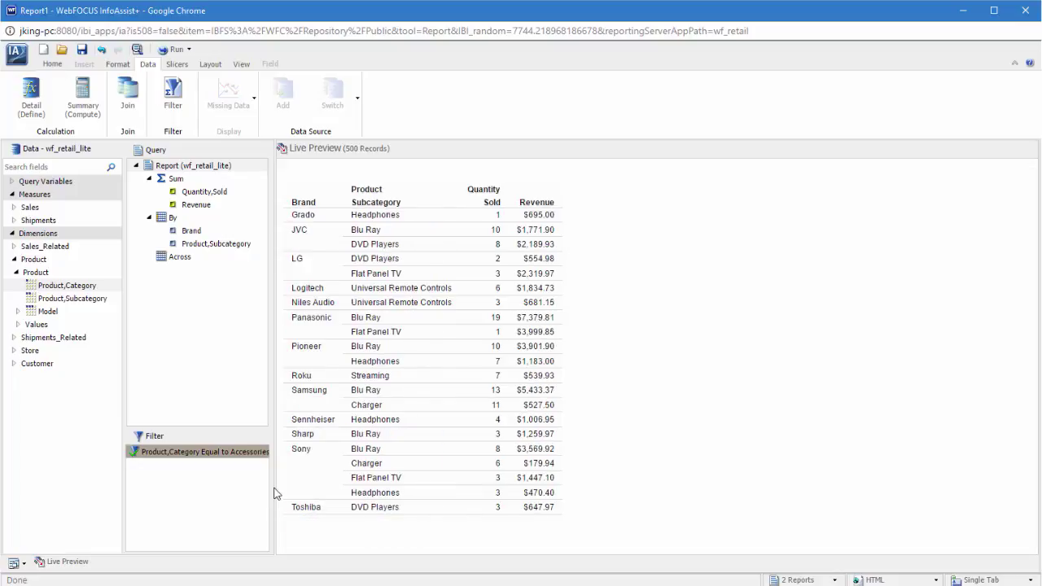
- Return to the Home ribbon tab with the Filter group's Exclude and Include options
click(52, 64)
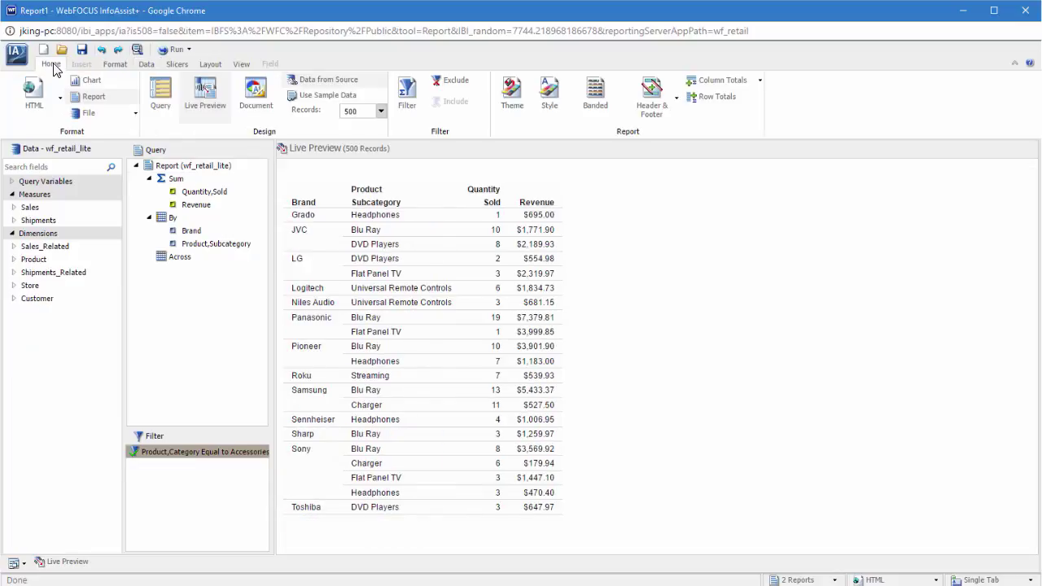